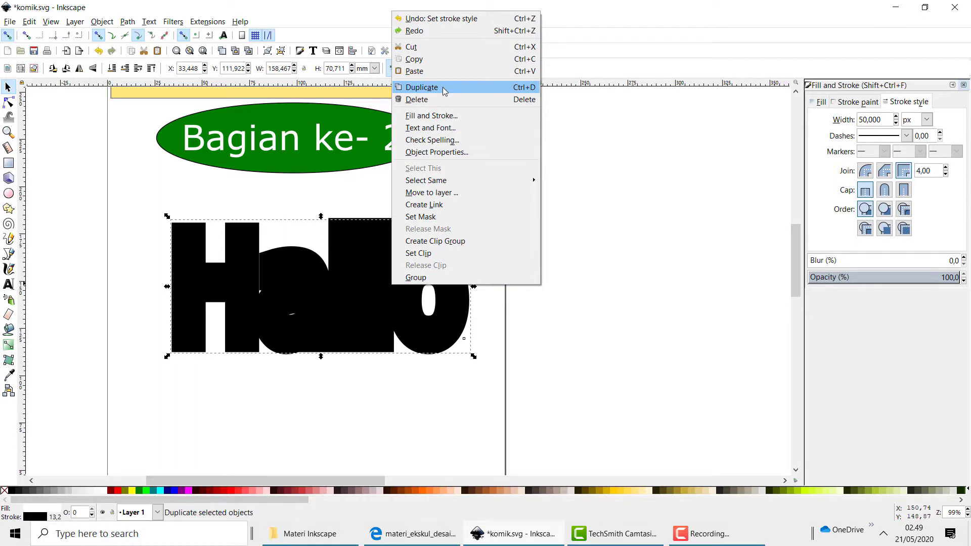
- Duplicate the thick-outlined Hallo text and remove the stroke paint from the copy
click(441, 87)
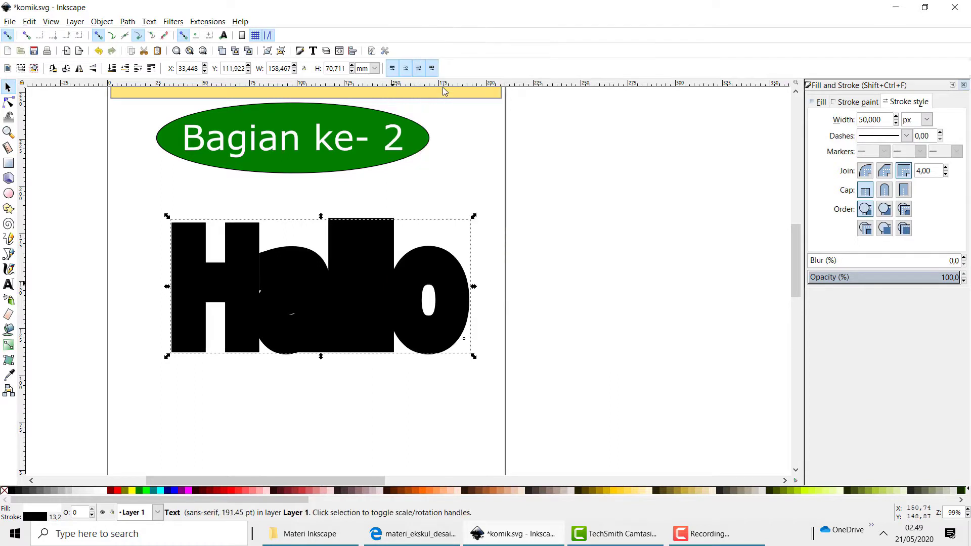
click(854, 102)
click(818, 119)
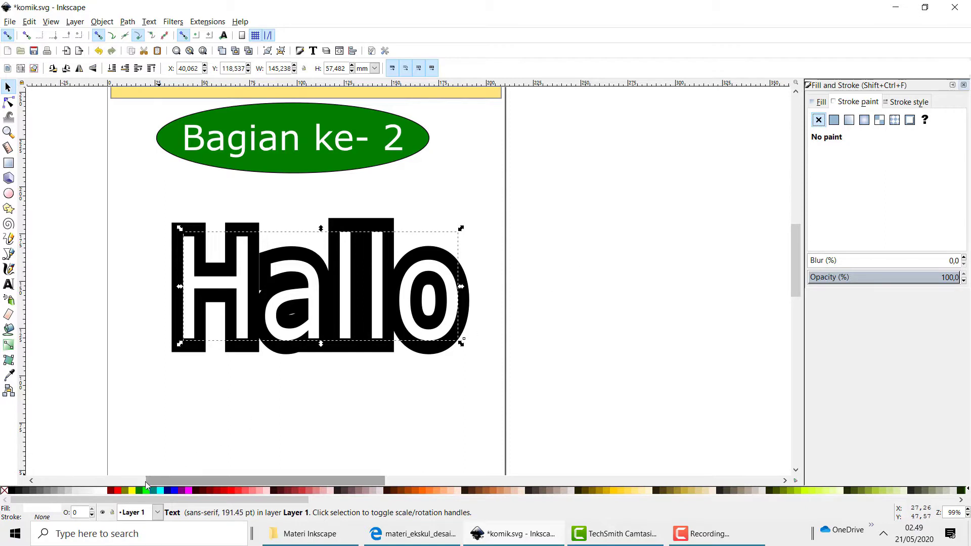
- Fill the stroke-free Hallo copy with purple and deselect it
click(132, 490)
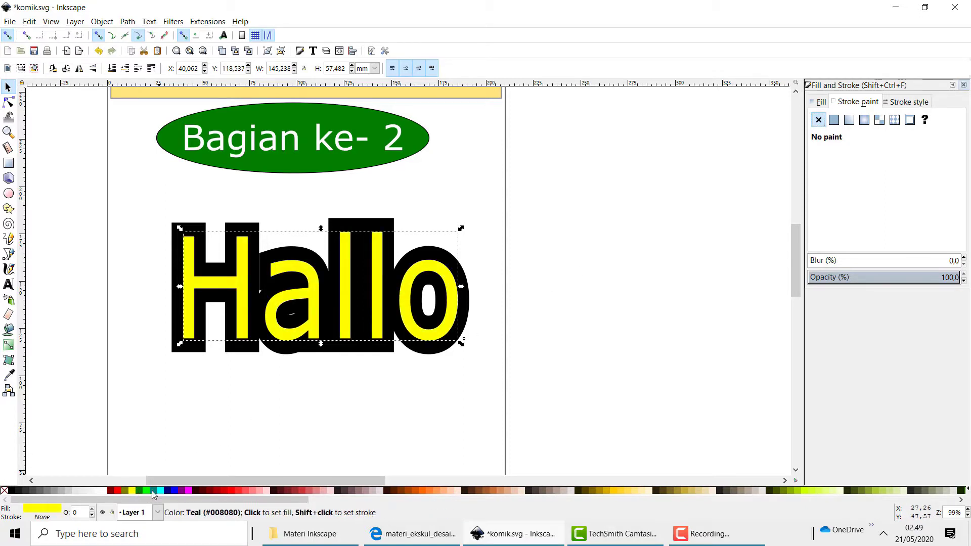
click(152, 491)
click(185, 490)
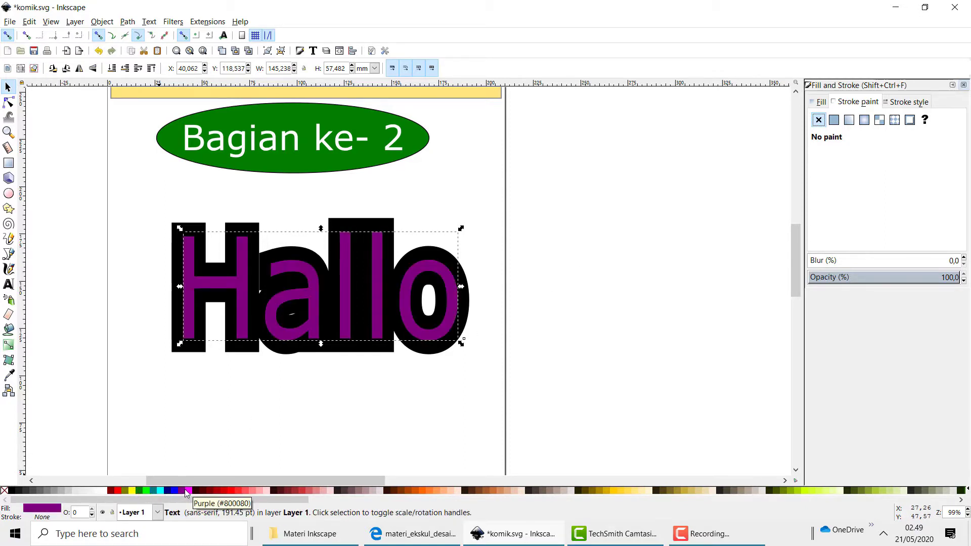
click(209, 392)
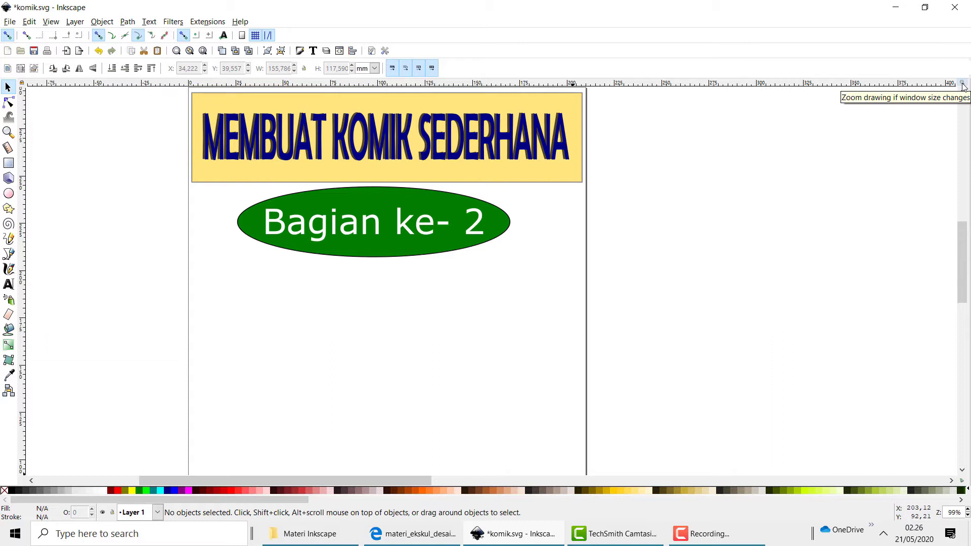
- Draw a 10-corner star with spoke ratio 0.500, about 165 by 172 mm, and move it below the Bagian ke- 2 title
click(9, 209)
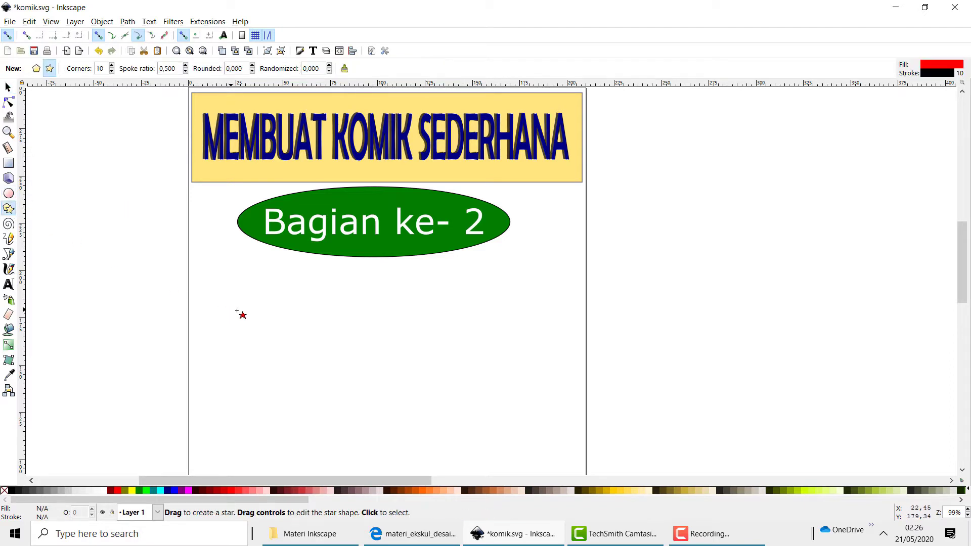
drag(259, 315, 412, 368)
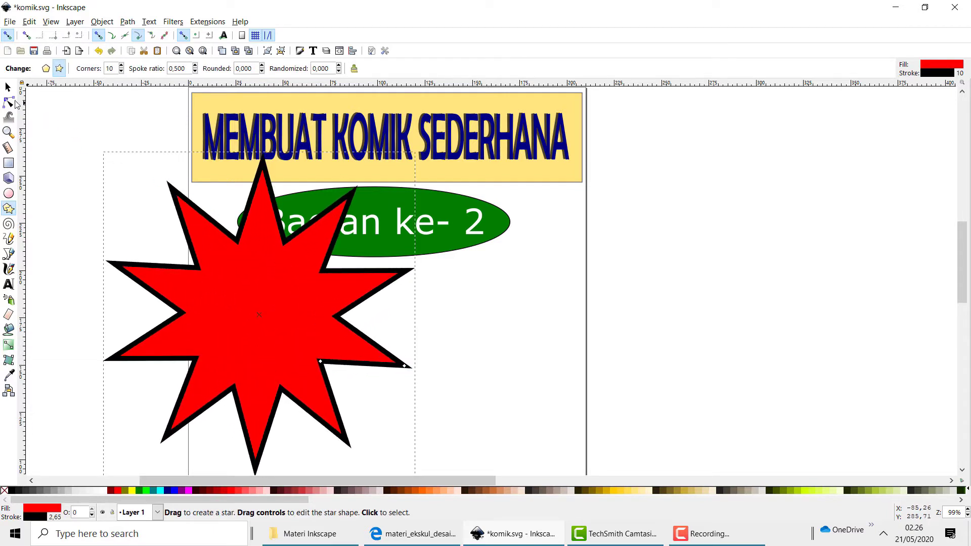
click(8, 87)
drag(205, 259, 405, 346)
scroll(406, 345, down, 4)
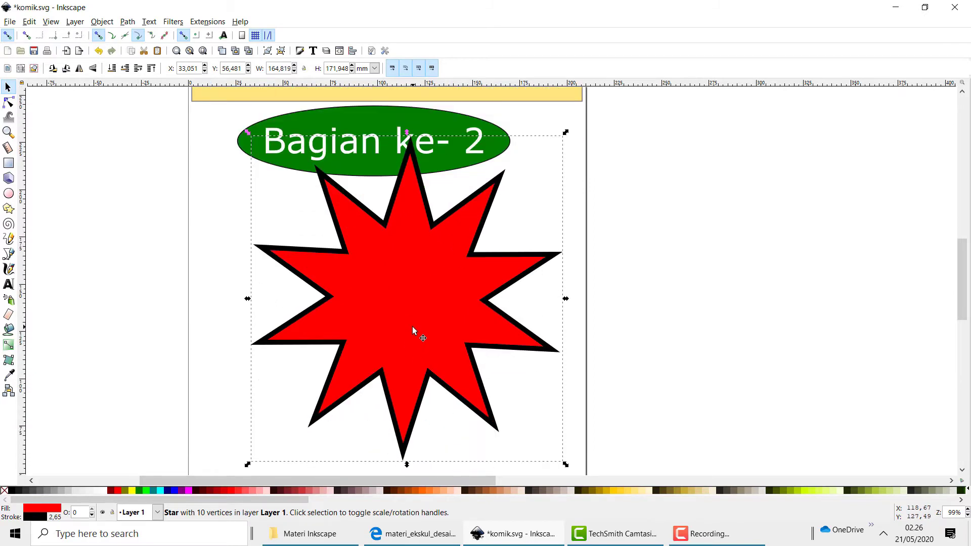
drag(416, 314, 395, 332)
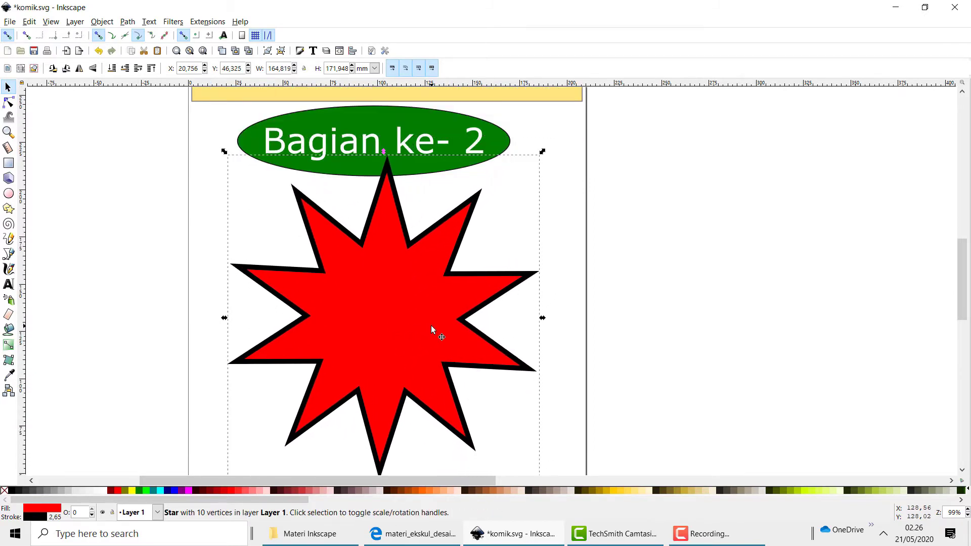
- Widen the star to about 197 mm and position it just under the green ellipse, within the page width
scroll(431, 325, down, 2)
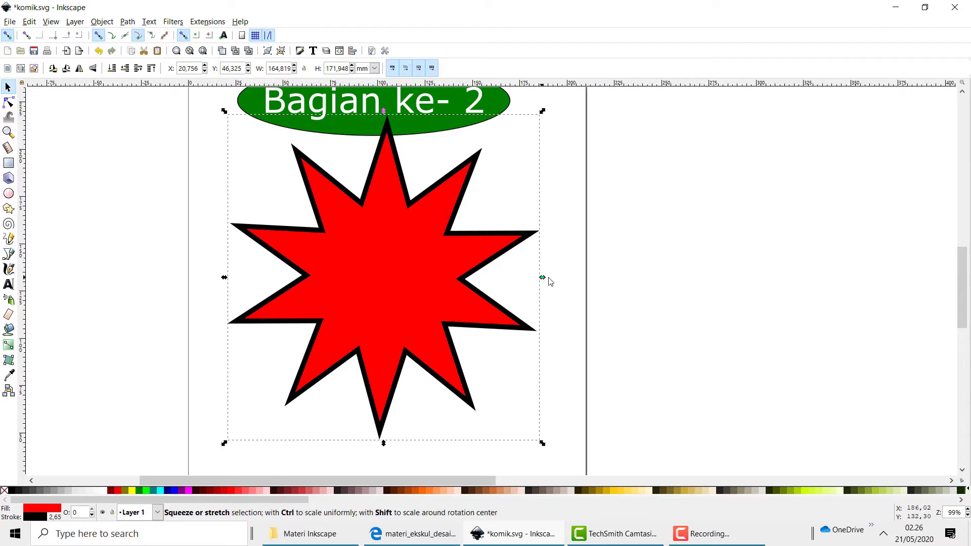
drag(545, 278, 601, 278)
drag(414, 115, 383, 137)
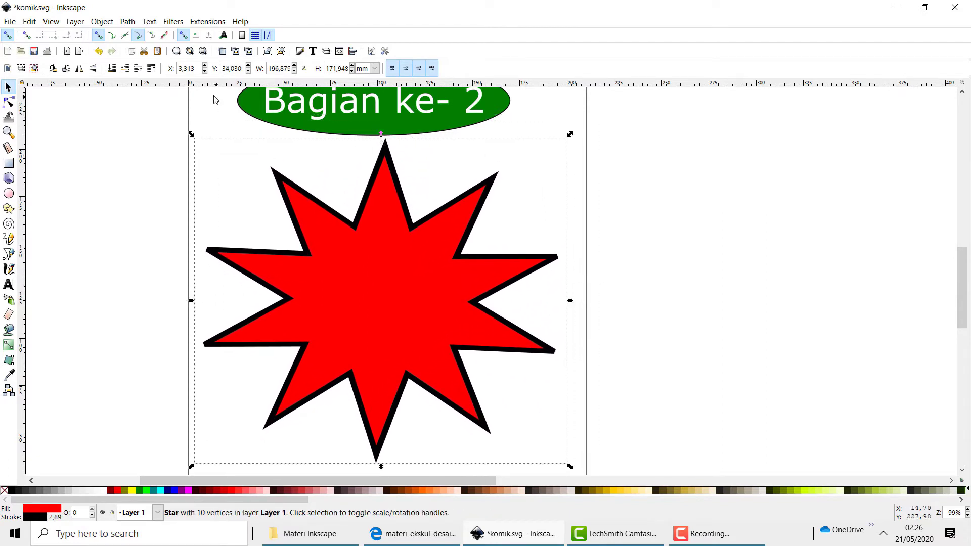
click(326, 201)
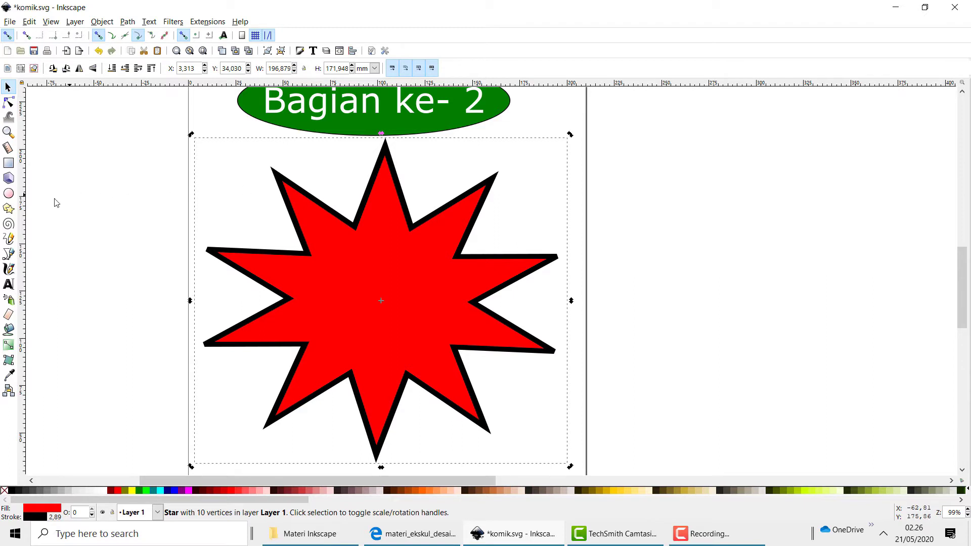
- Change the star's flat fill to near-white, with hue 43 and lightness 254
click(8, 208)
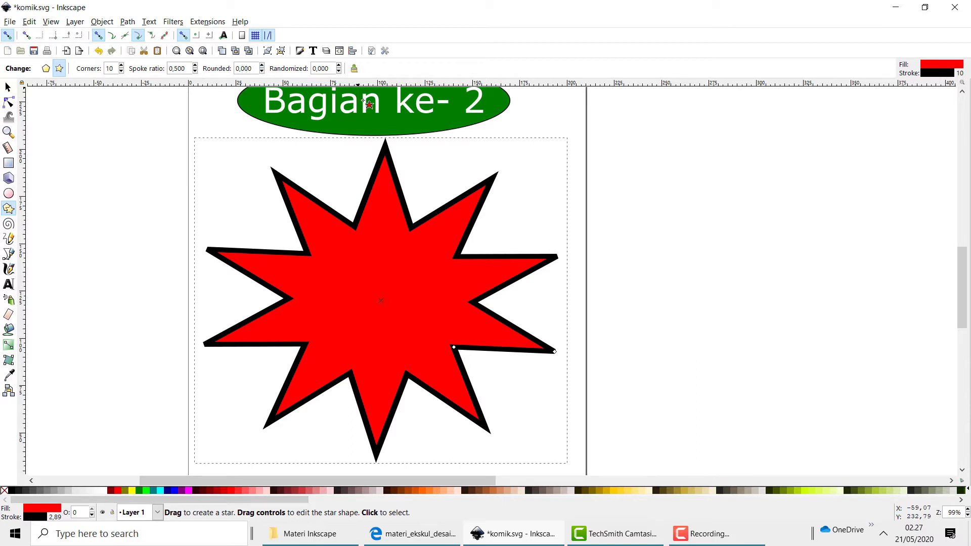
right_click(382, 246)
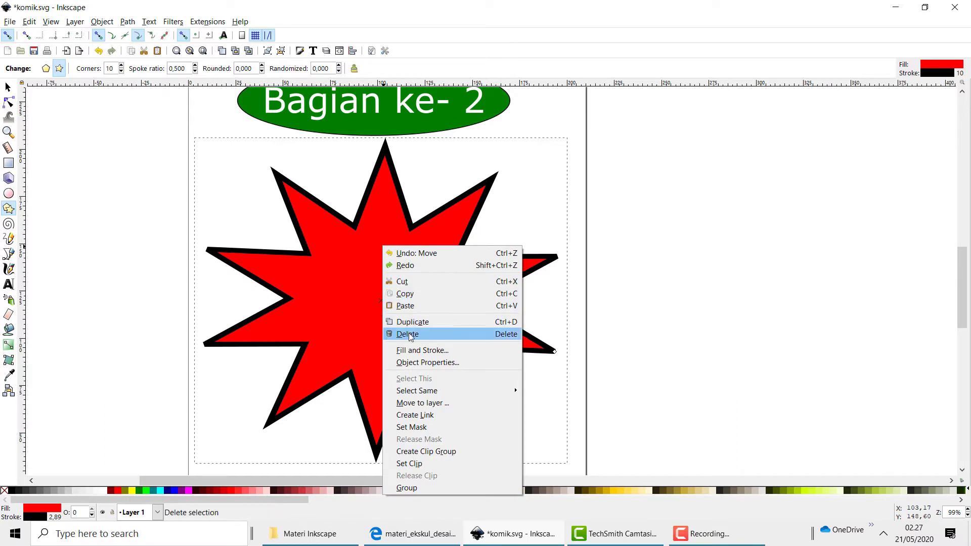
click(425, 350)
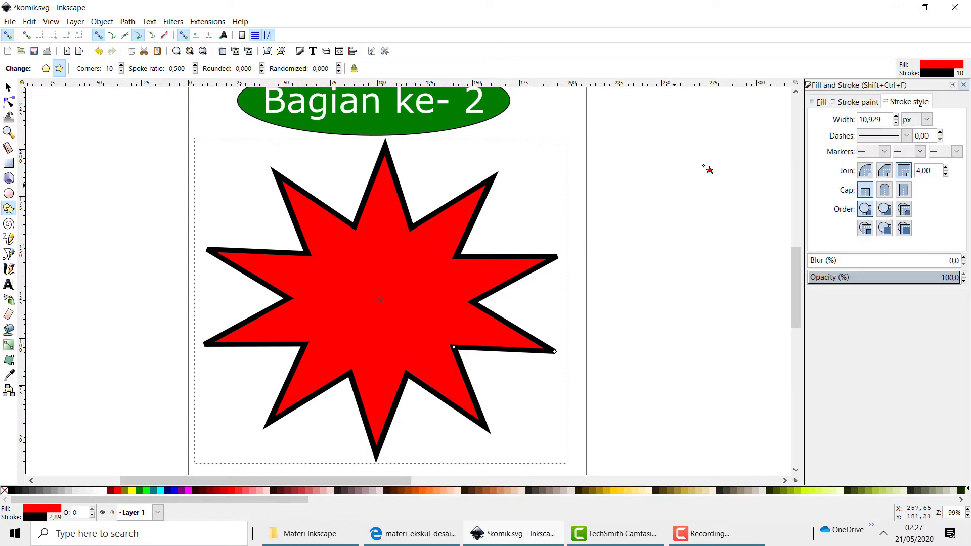
click(820, 101)
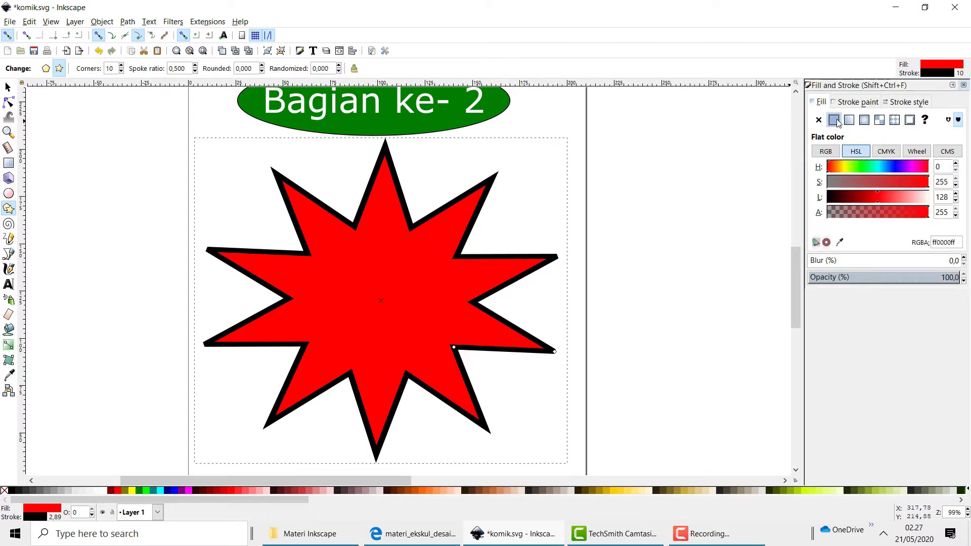
click(845, 166)
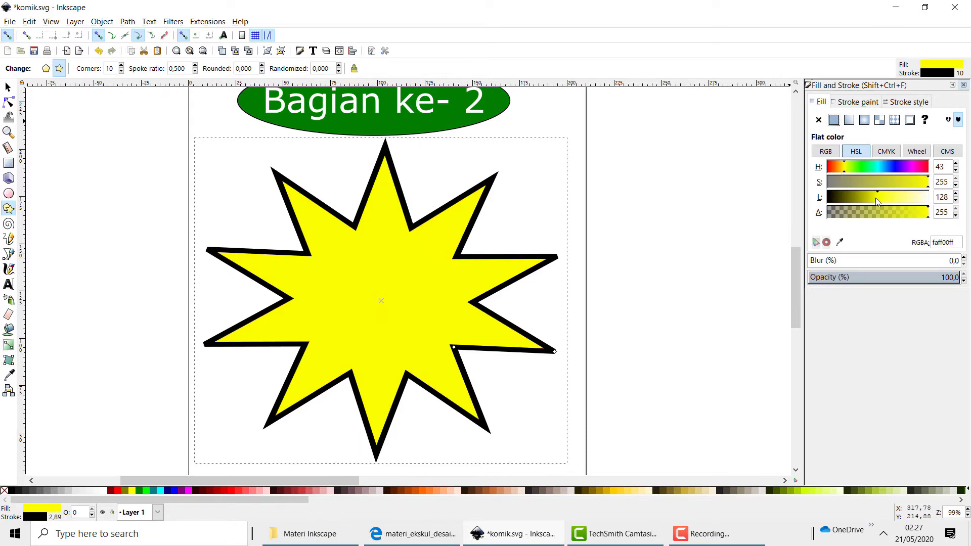
drag(879, 202, 927, 204)
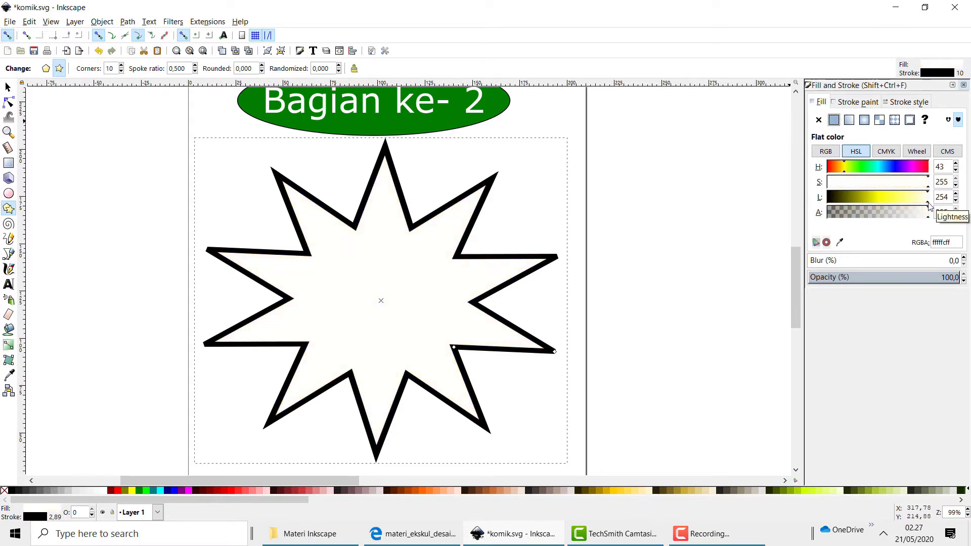
- Set the star's stroke width to 10 px
click(904, 103)
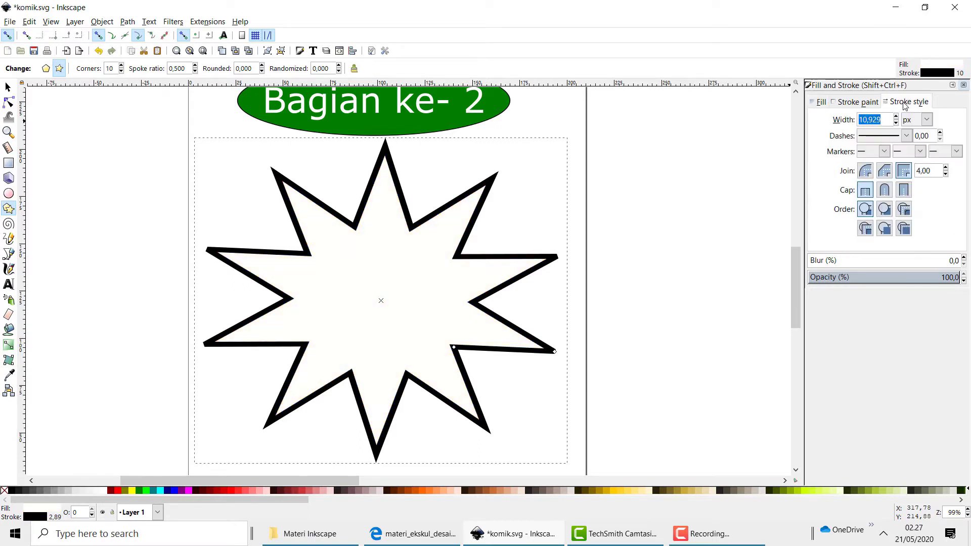
click(925, 119)
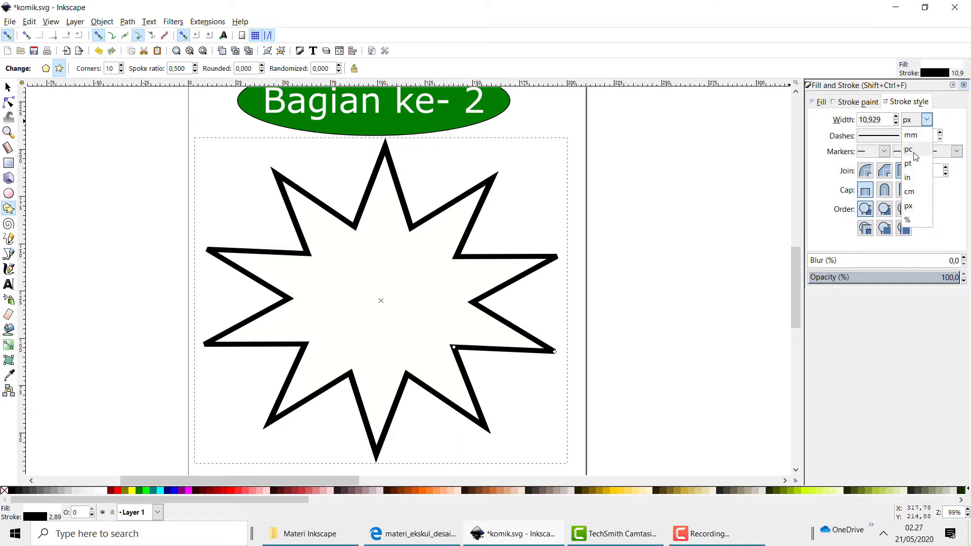
click(912, 209)
drag(881, 120, 845, 120)
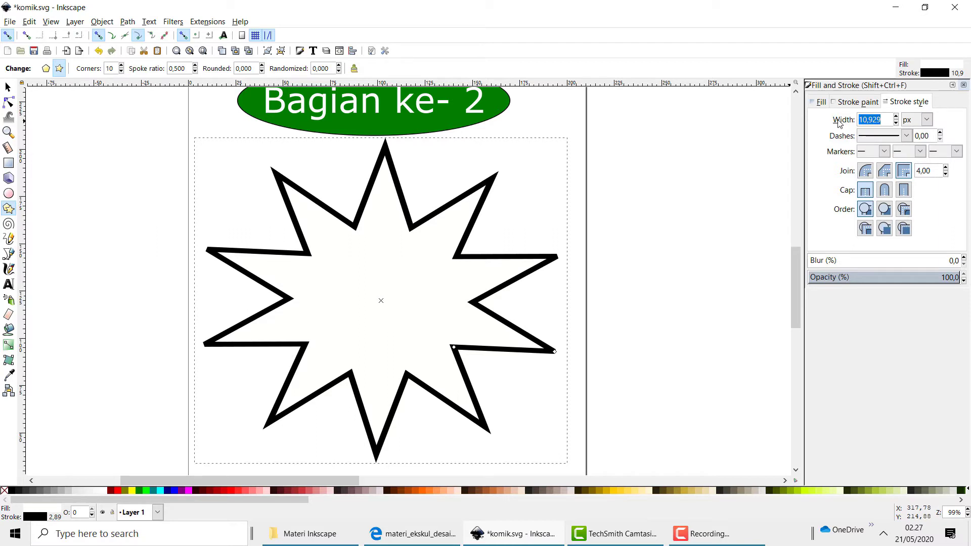
text(10)
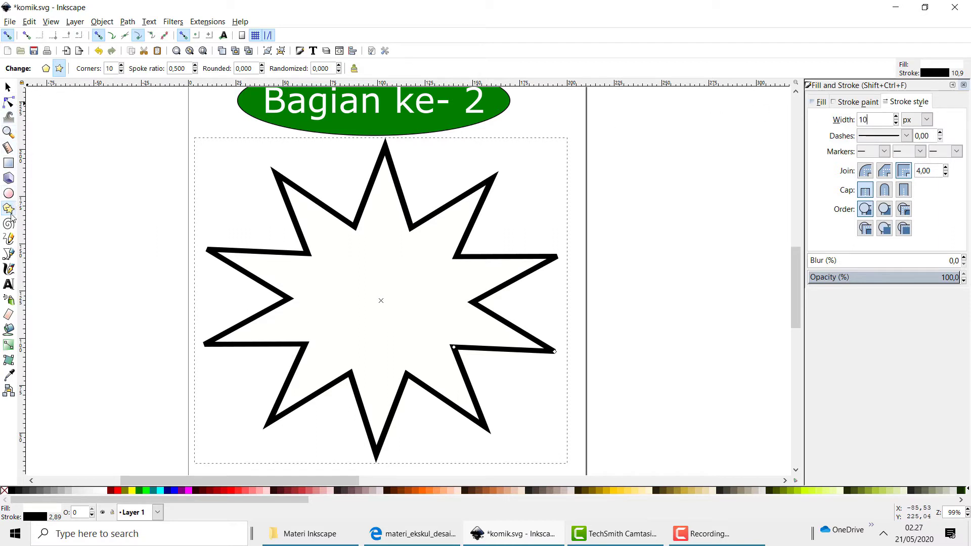
- Add the text HALLO and move it to the middle of the star
click(8, 284)
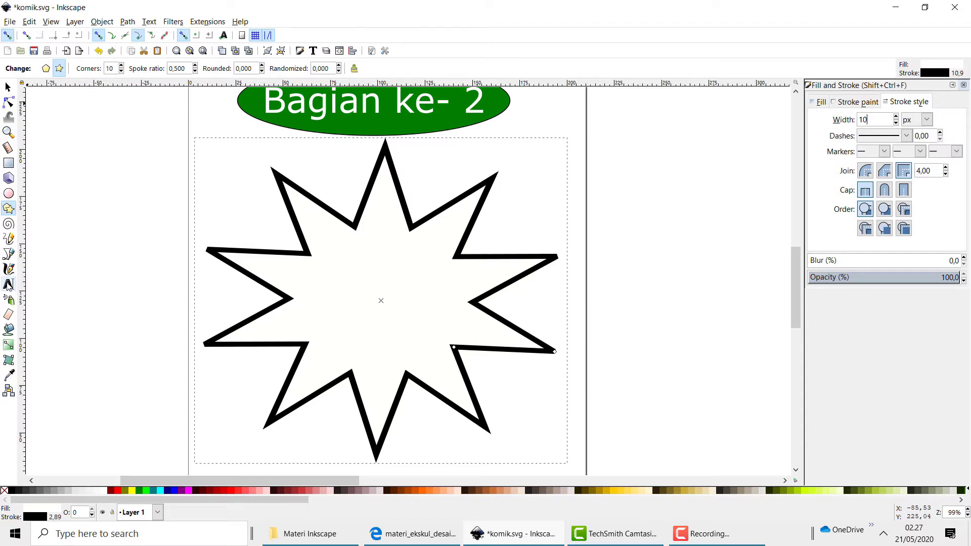
click(306, 299)
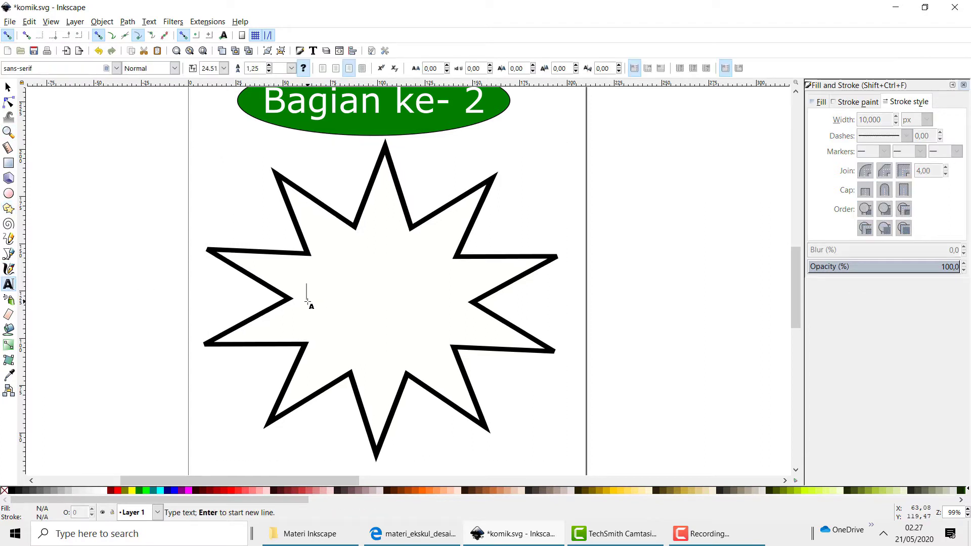
key(BackSpace)
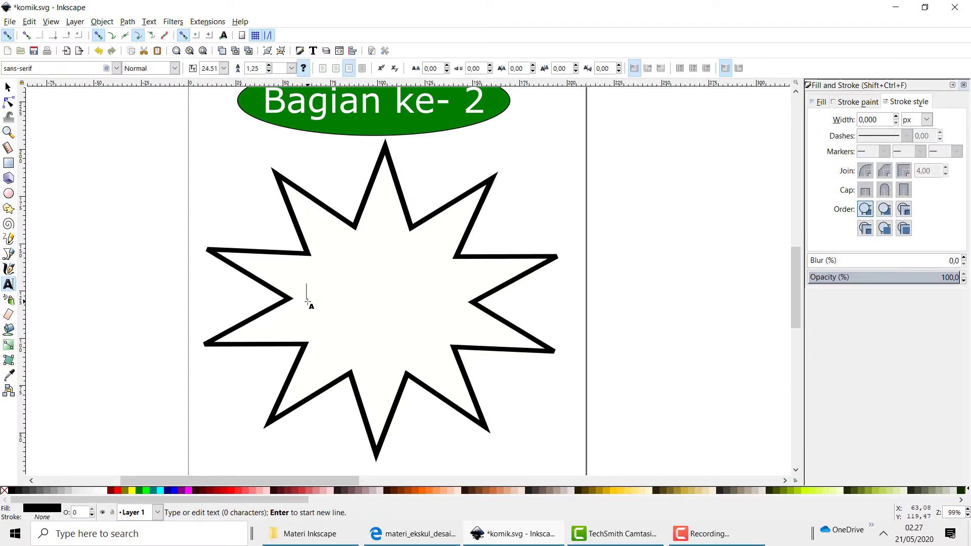
text(HALLO)
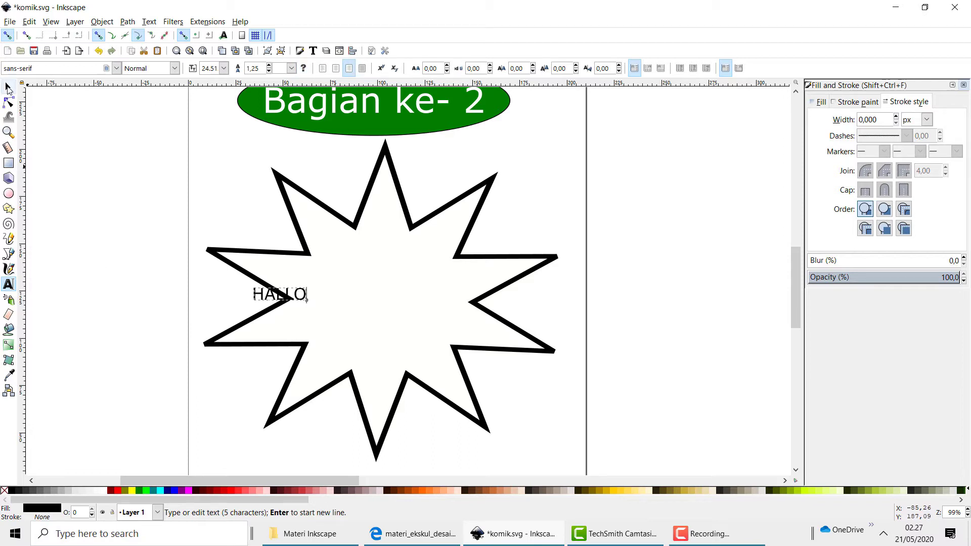
click(8, 87)
drag(295, 293, 369, 298)
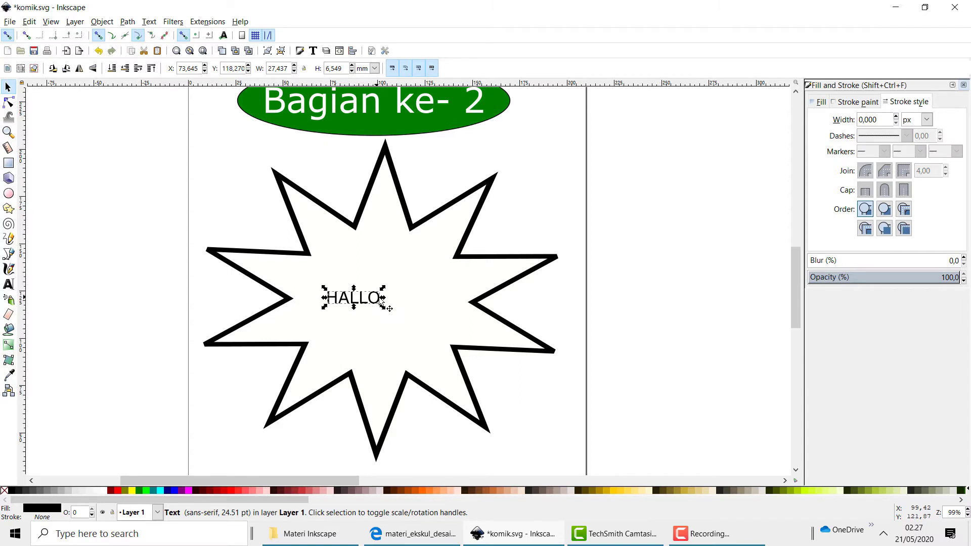
- Extend the star's text to "HALLO !" and enlarge it to about 81 by 30 mm
double_click(380, 300)
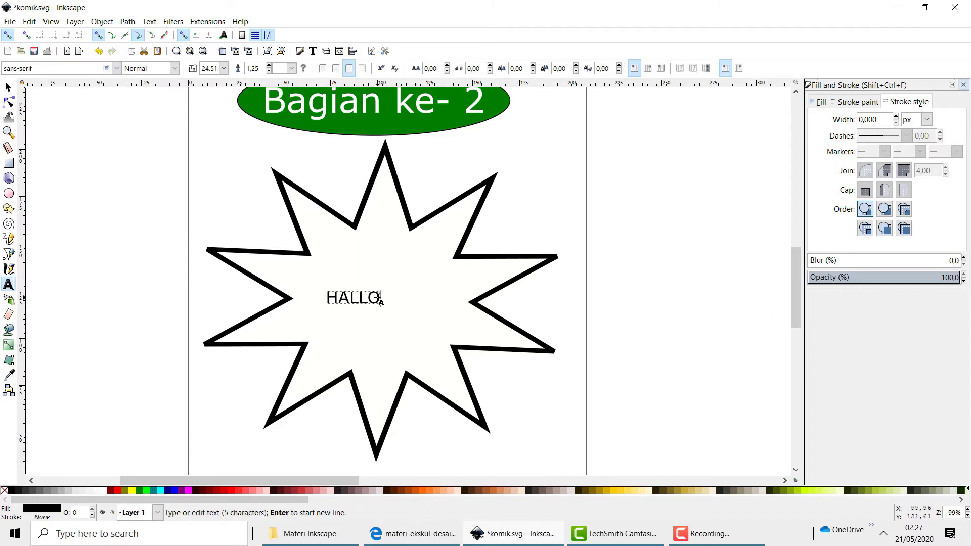
text(!)
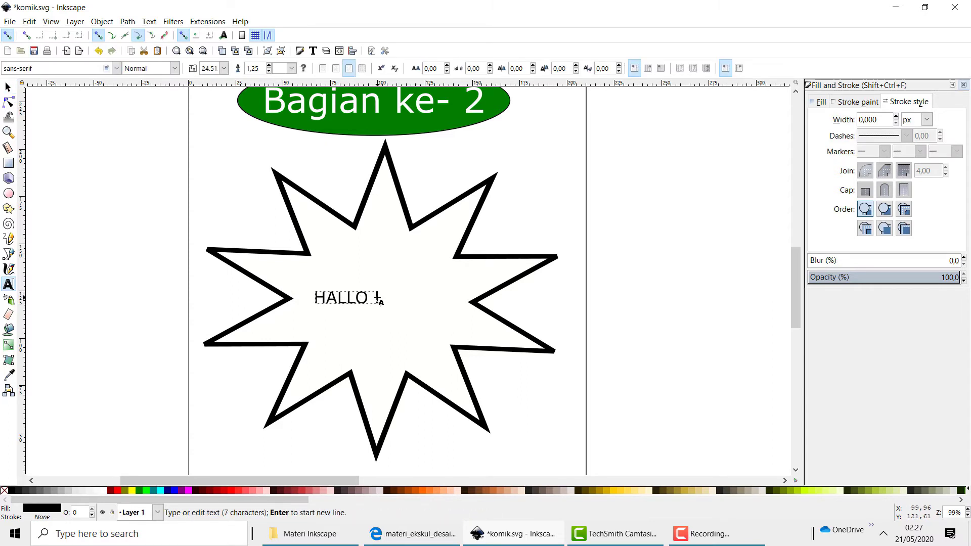
click(8, 87)
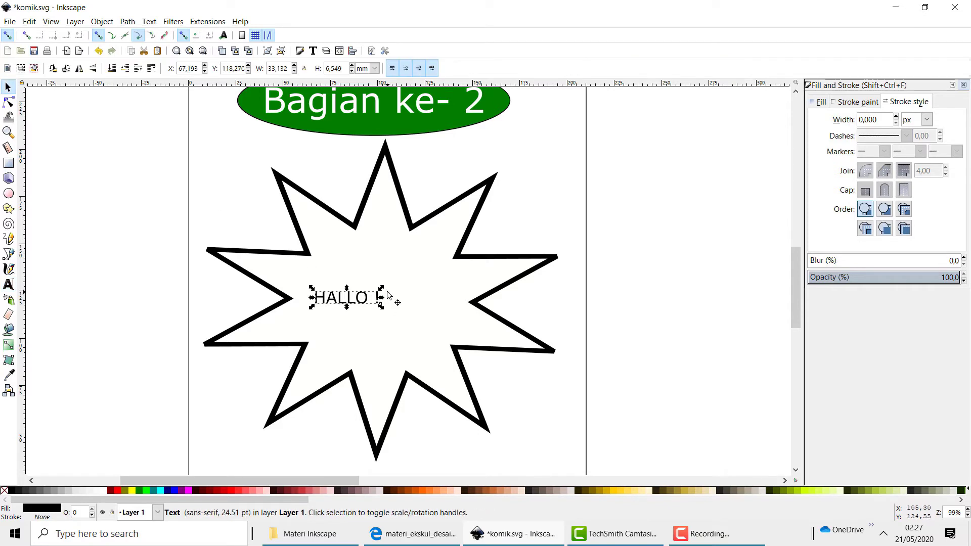
drag(381, 288, 424, 292)
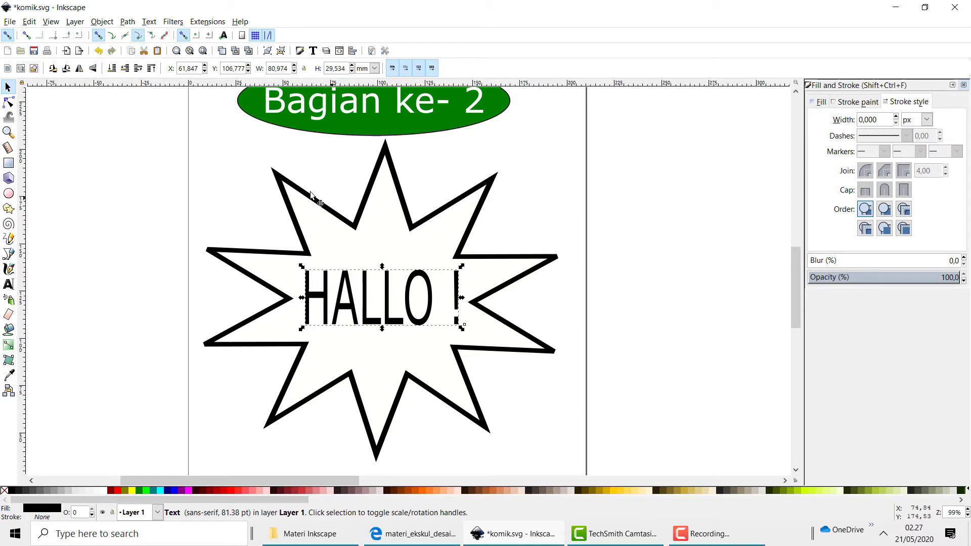
click(98, 130)
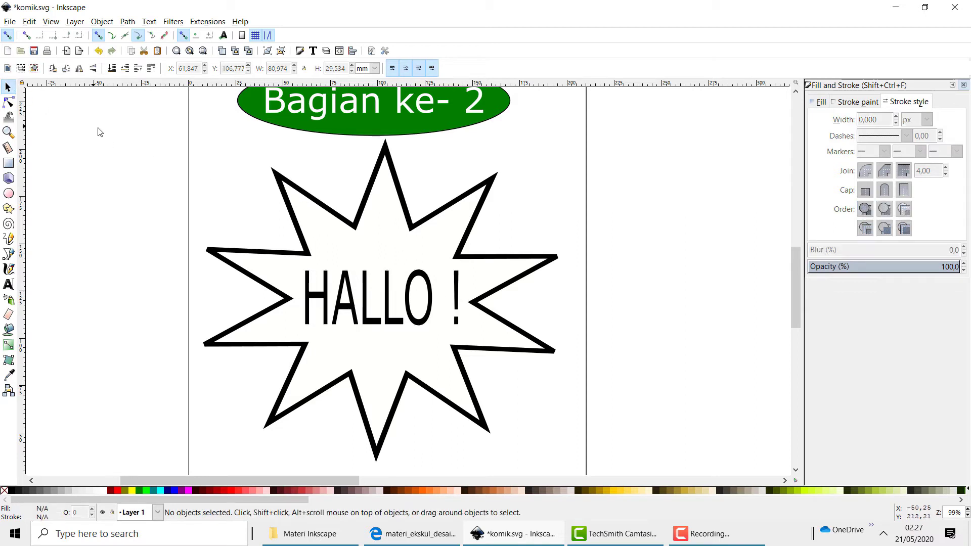
- Select the star burst together with its HALLO ! text and group them
drag(182, 142, 610, 448)
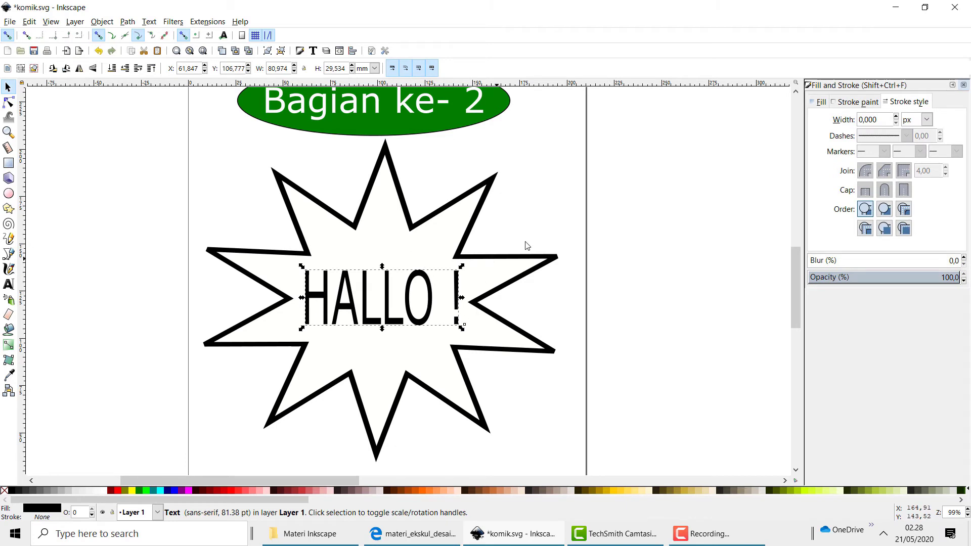
shift+click(395, 286)
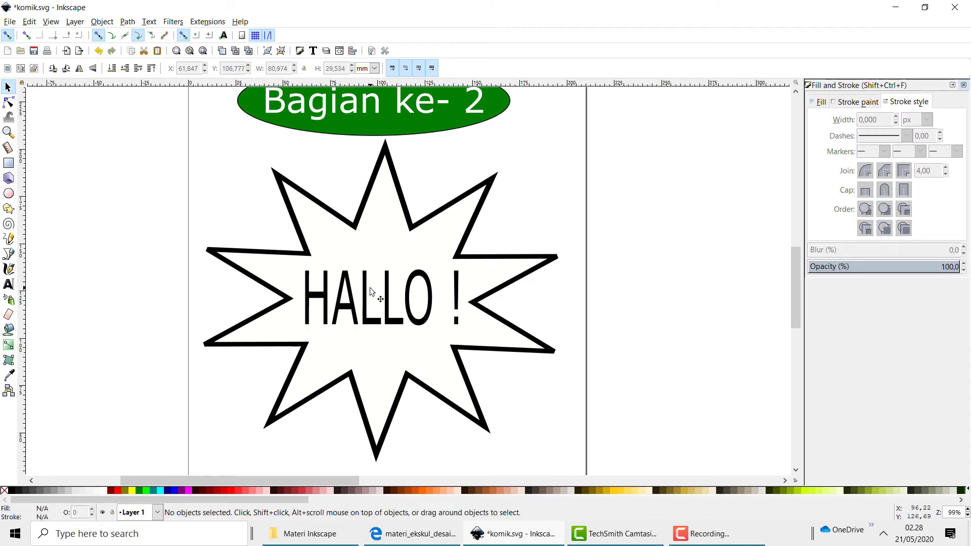
shift+click(370, 287)
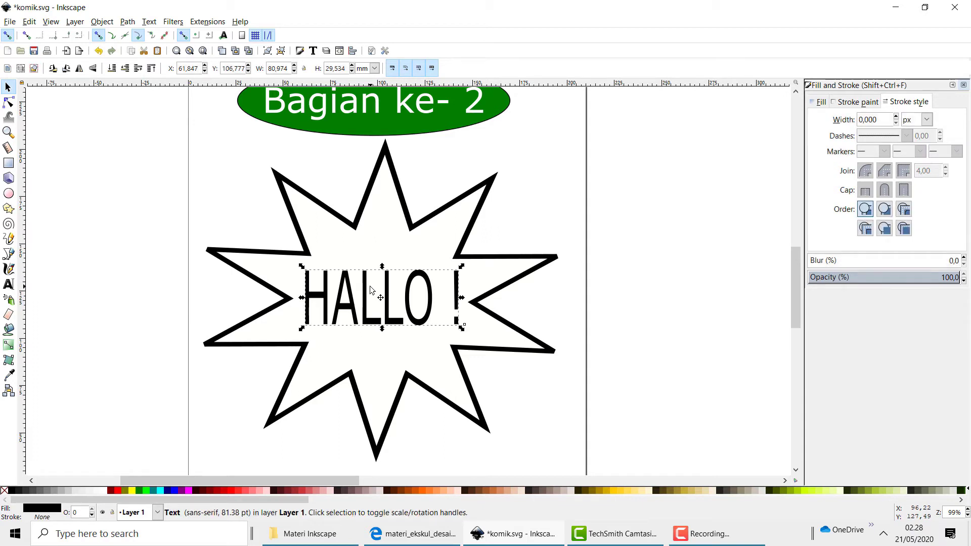
shift+click(393, 172)
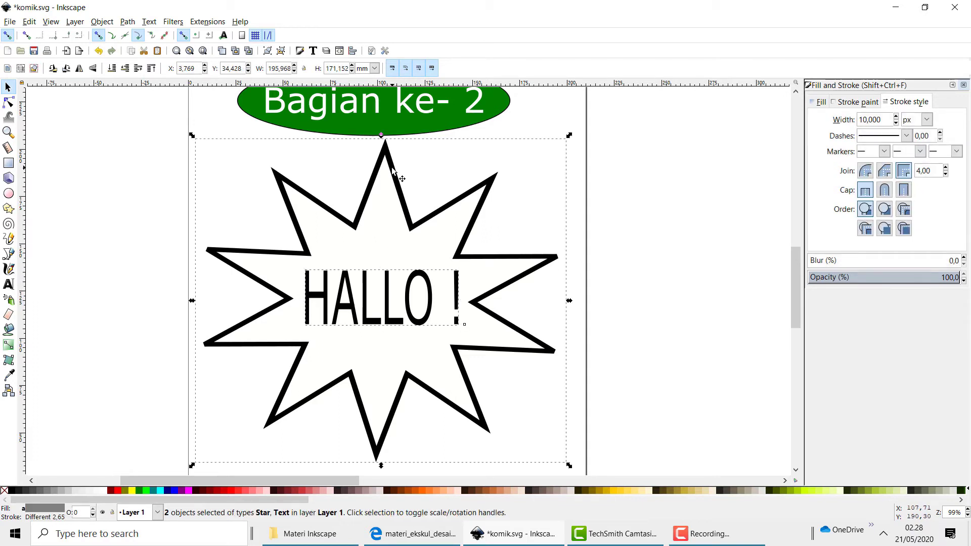
right_click(393, 195)
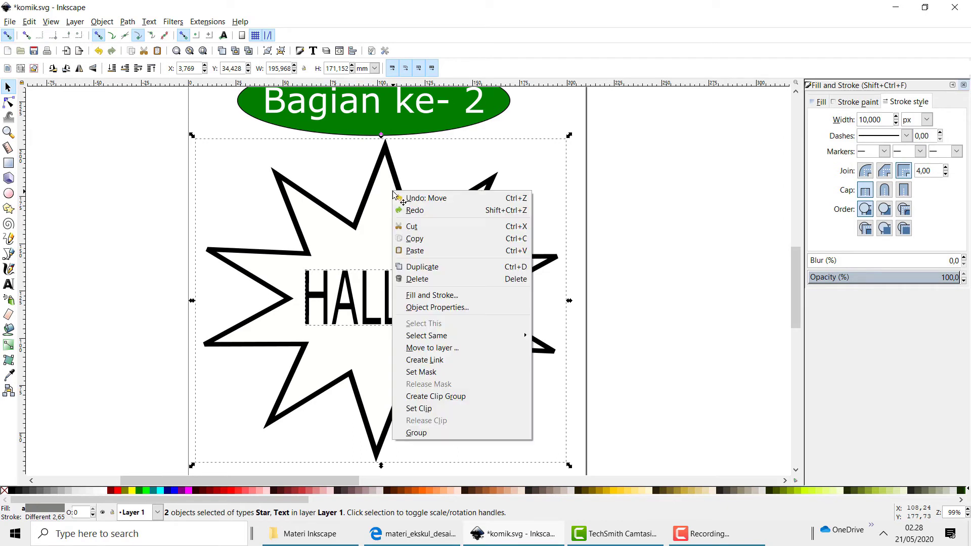
click(446, 434)
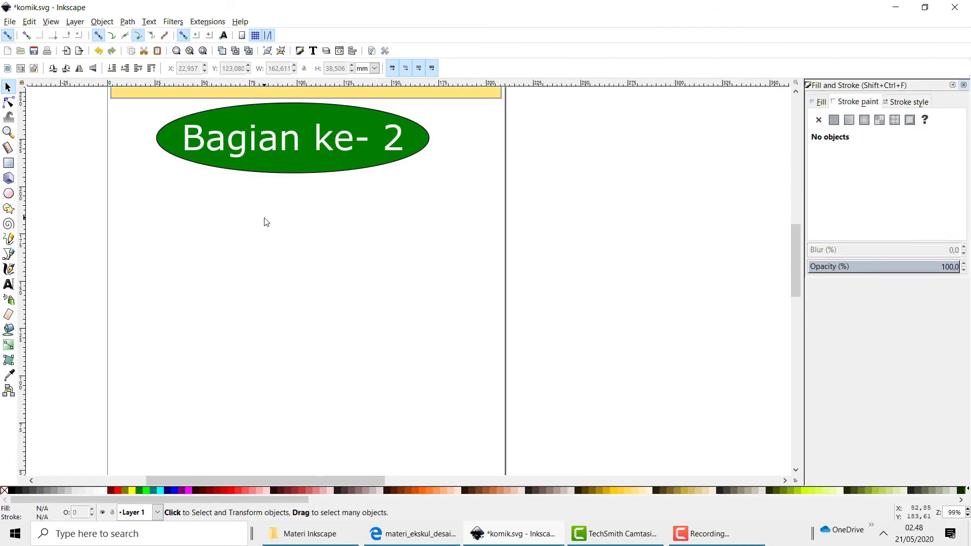
- Add the text Hallo below the green Bagian ke- 2 ellipse and enlarge it to about 145 by 57 mm
click(9, 284)
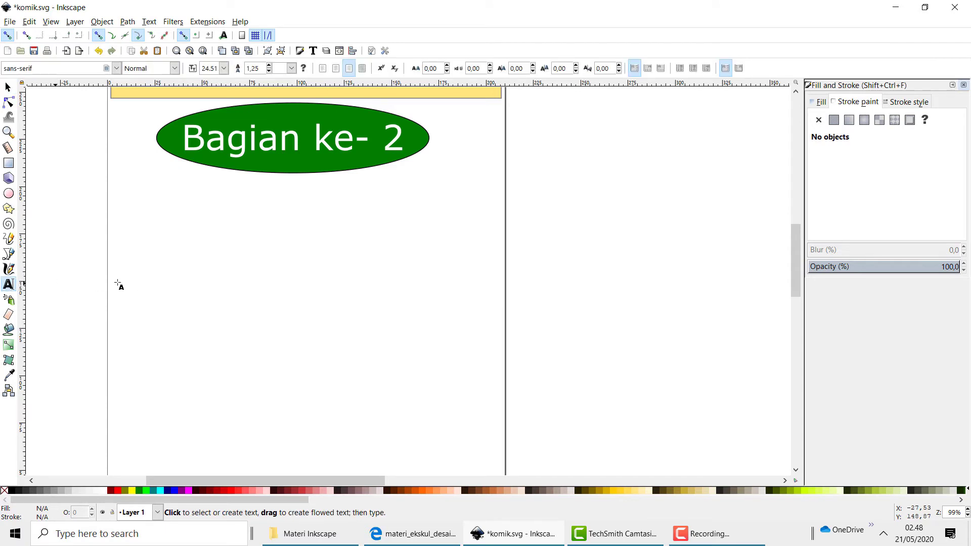
click(227, 280)
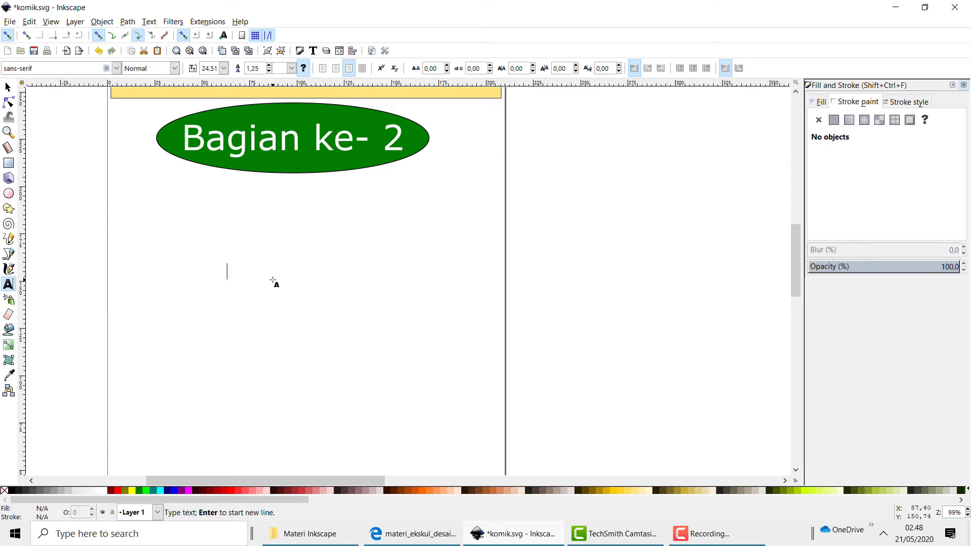
text(Hallo)
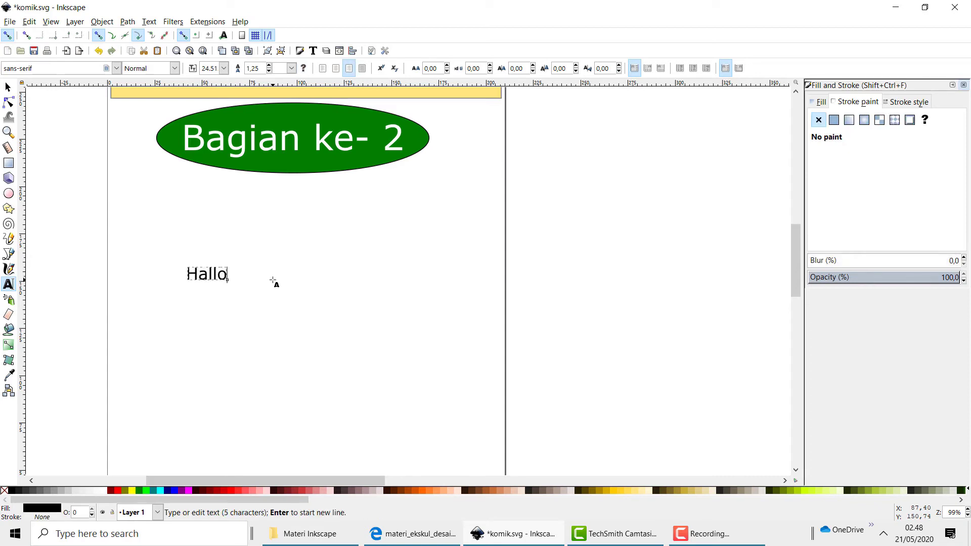
click(7, 87)
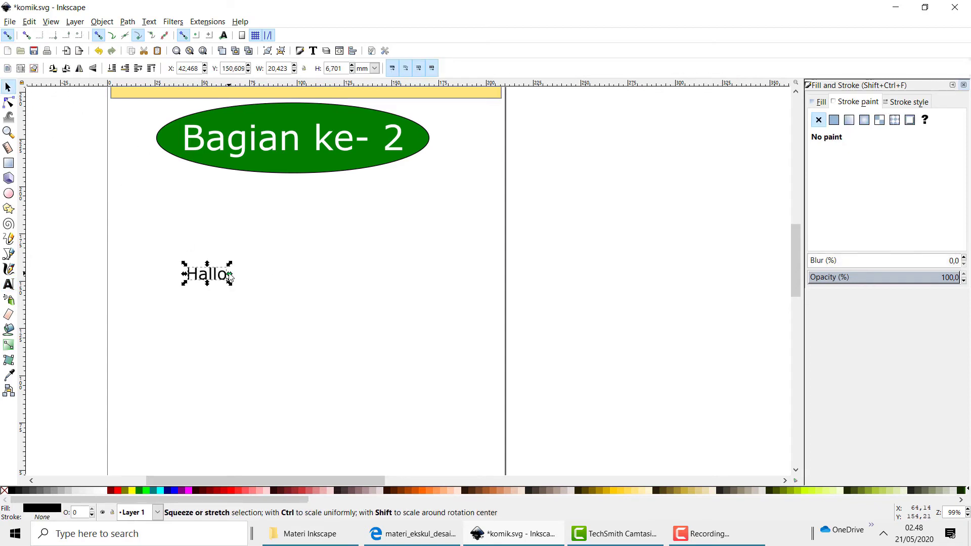
drag(230, 264, 433, 199)
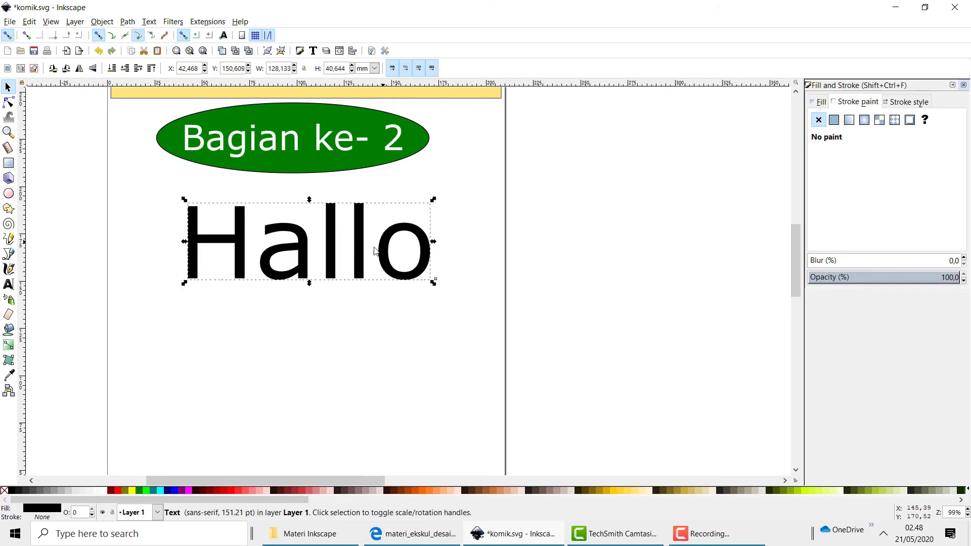
drag(374, 251, 357, 285)
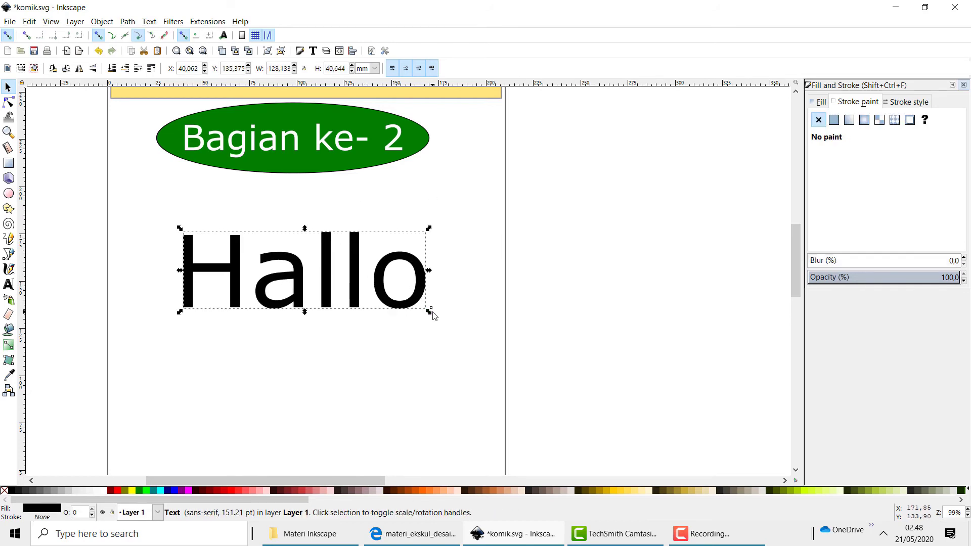
drag(432, 313, 462, 346)
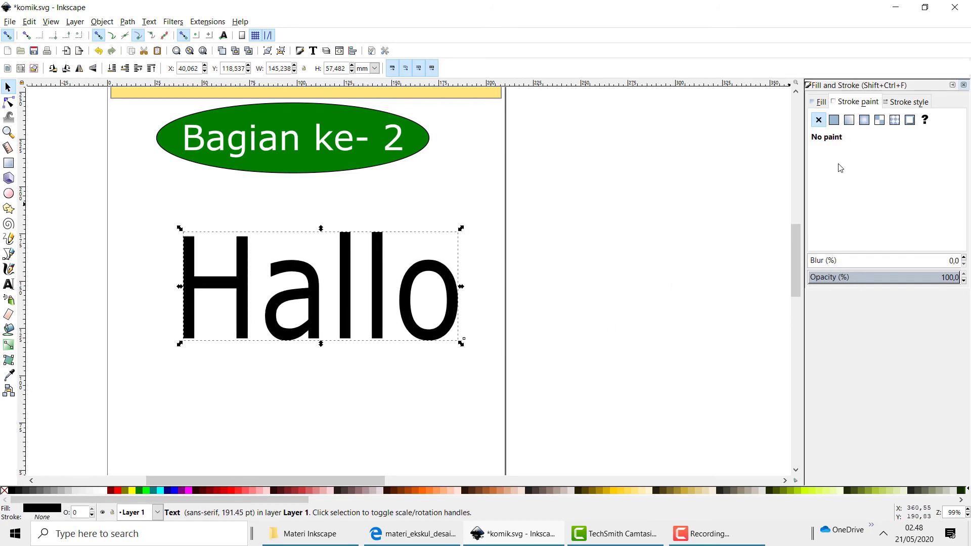
- Fill the Hallo text with white and give it a flat black stroke
click(820, 101)
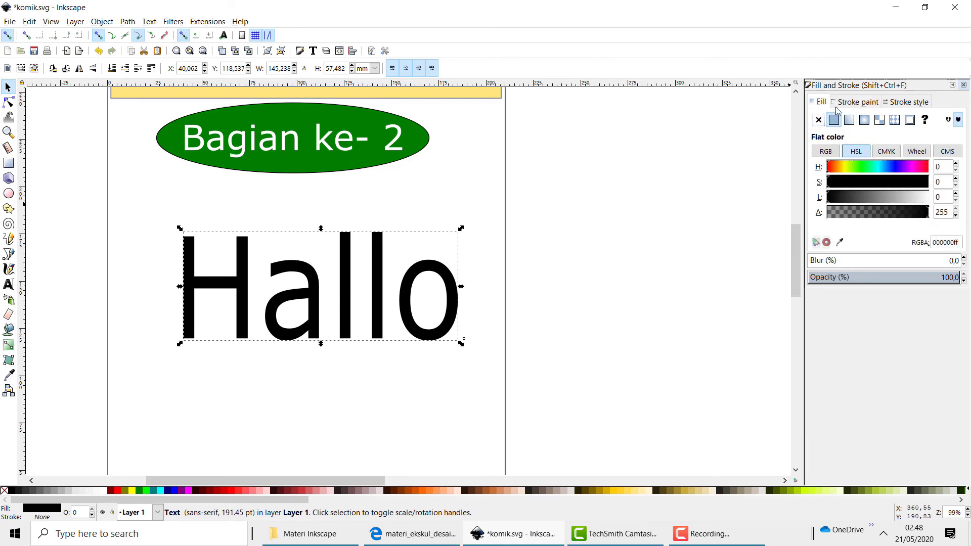
click(106, 490)
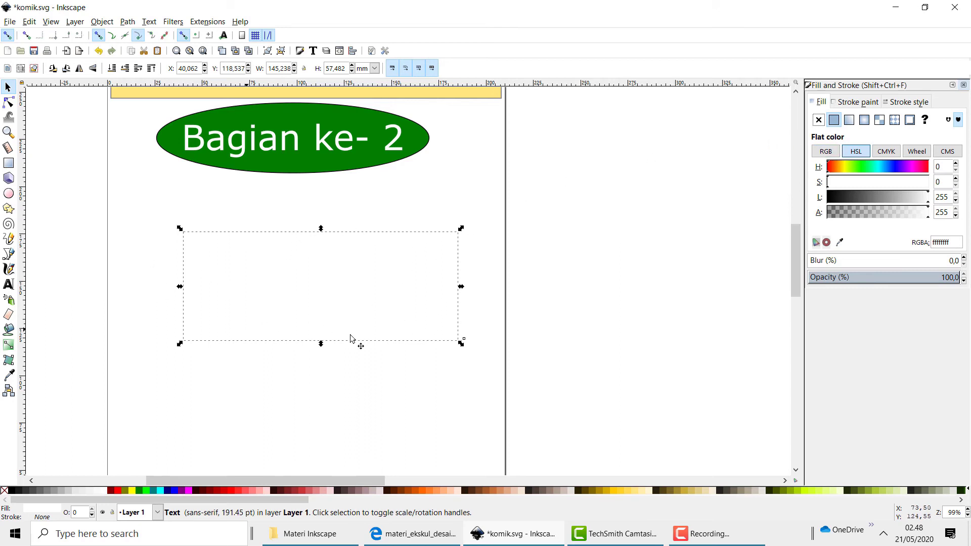
click(854, 103)
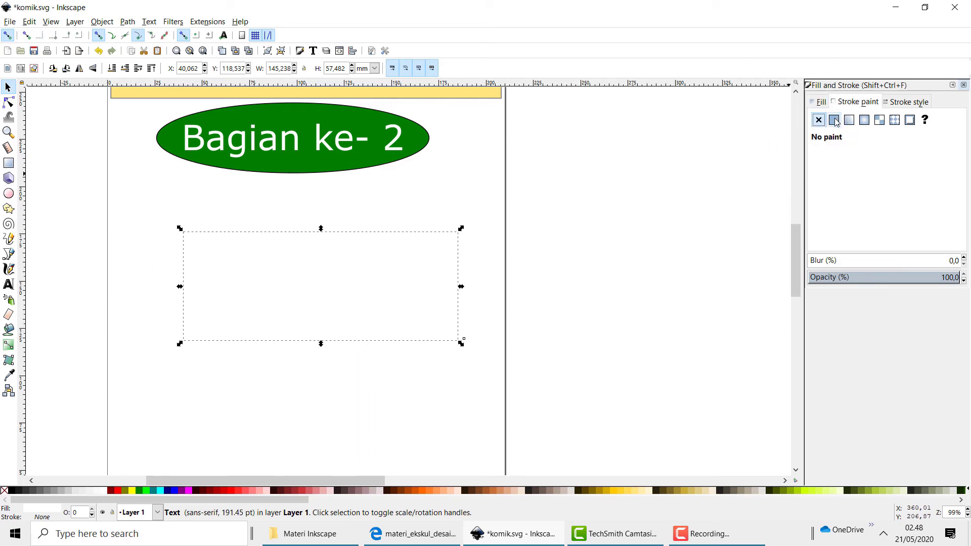
click(834, 120)
- Set the Hallo text's stroke width to 50 px and deselect it
click(903, 103)
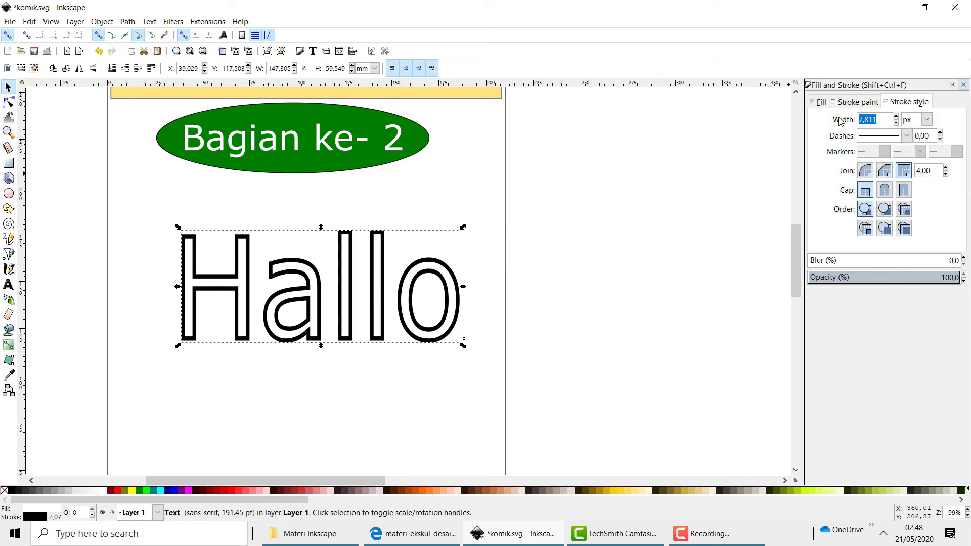
key(Return)
double_click(877, 118)
text(50)
key(Return)
click(697, 240)
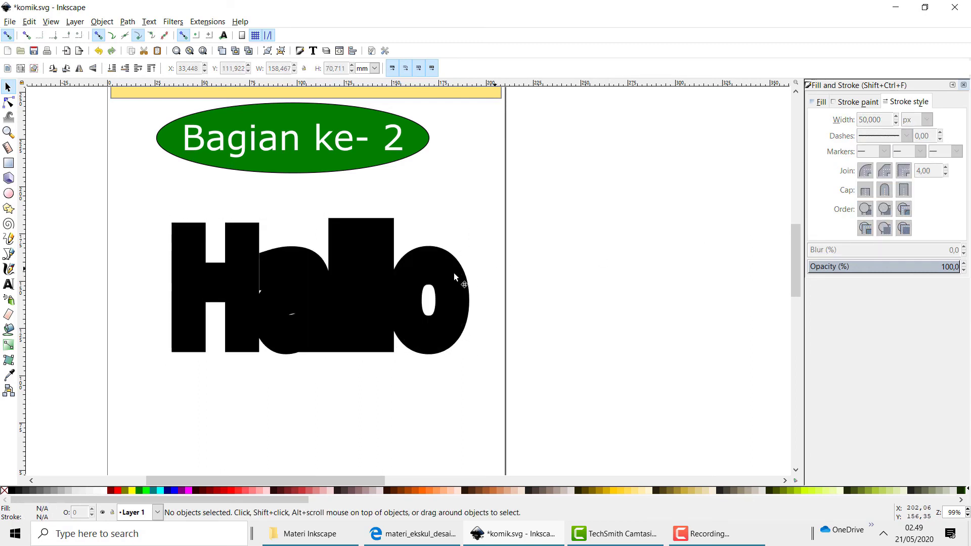
- Duplicate the outlined Hallo text and remove the stroke paint from the copy
click(393, 284)
right_click(392, 283)
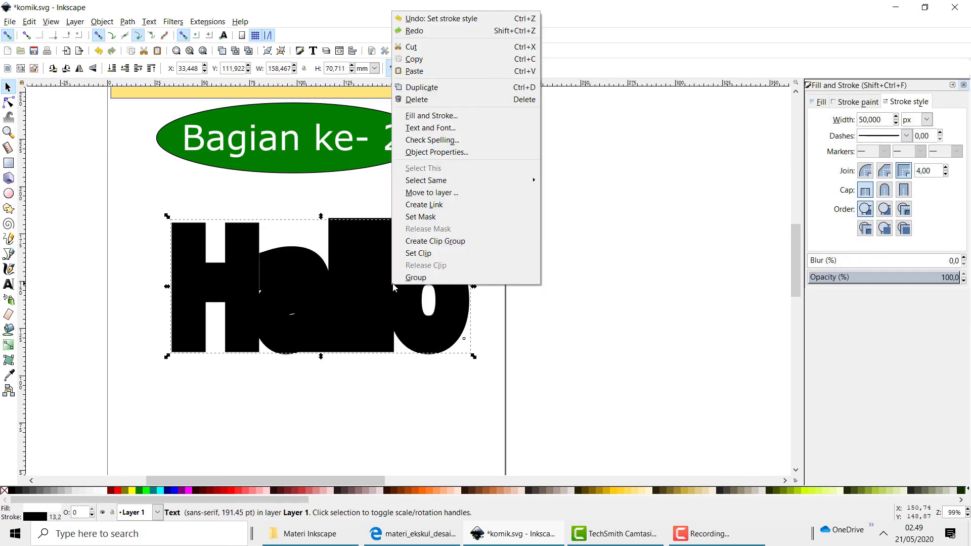
click(444, 90)
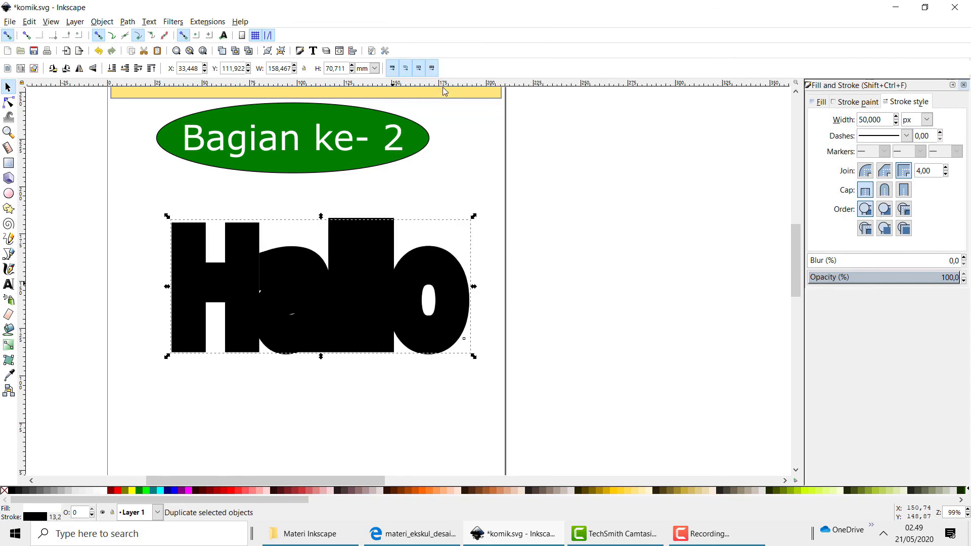
click(854, 101)
click(818, 120)
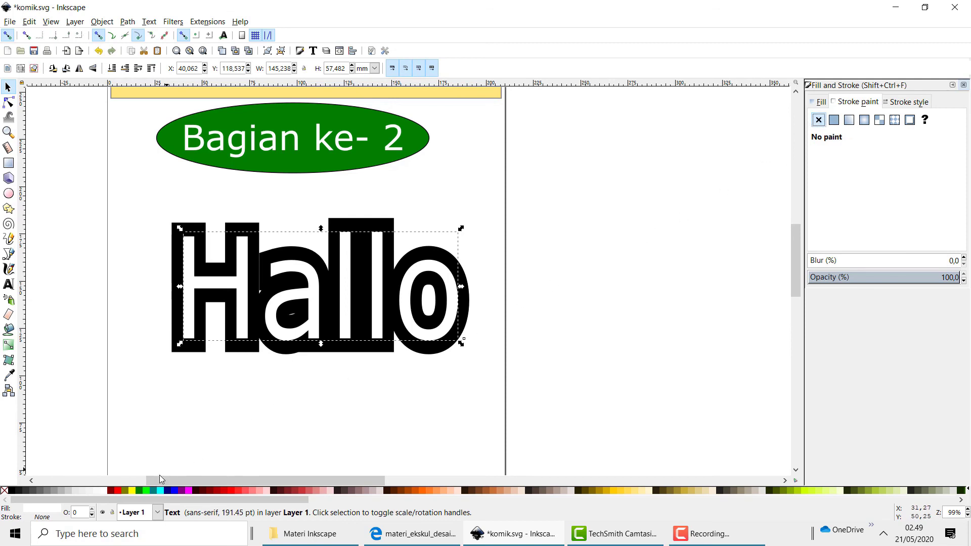
- Try other palette colours on the strokeless Hallo copy, settle on a purple fill, and deselect it
click(131, 489)
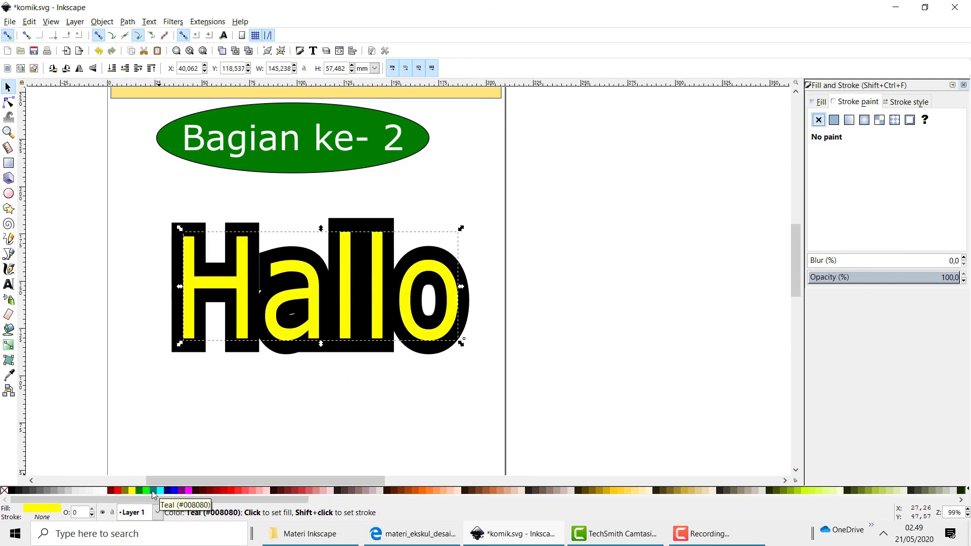
click(152, 490)
click(185, 490)
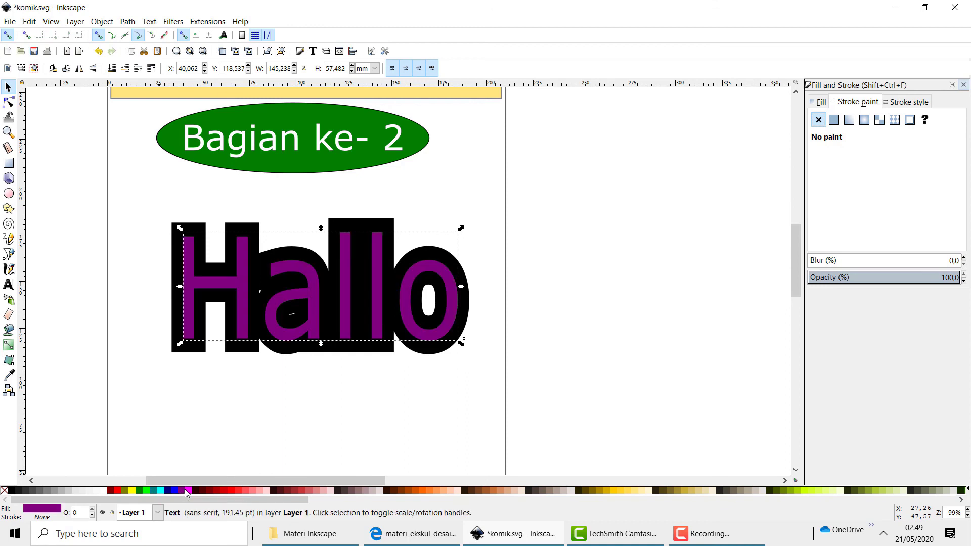
click(209, 391)
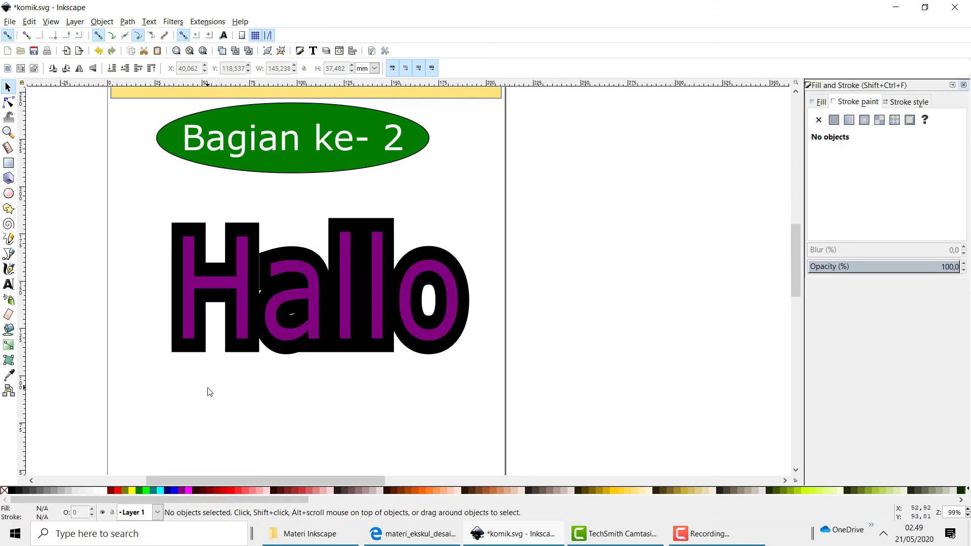